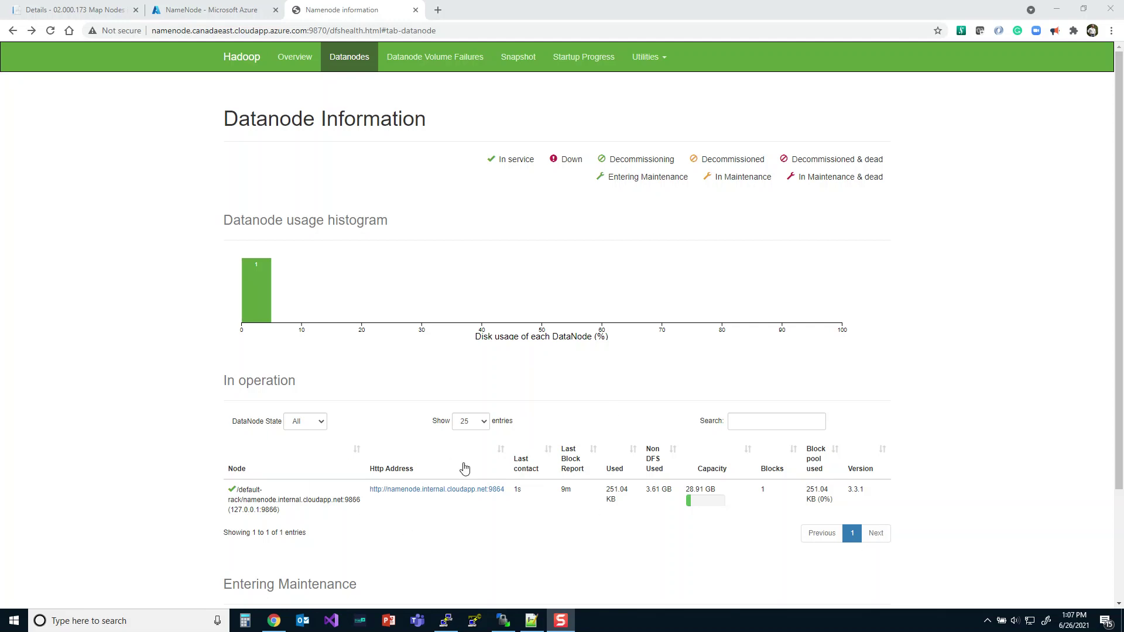
pyautogui.click(439, 495)
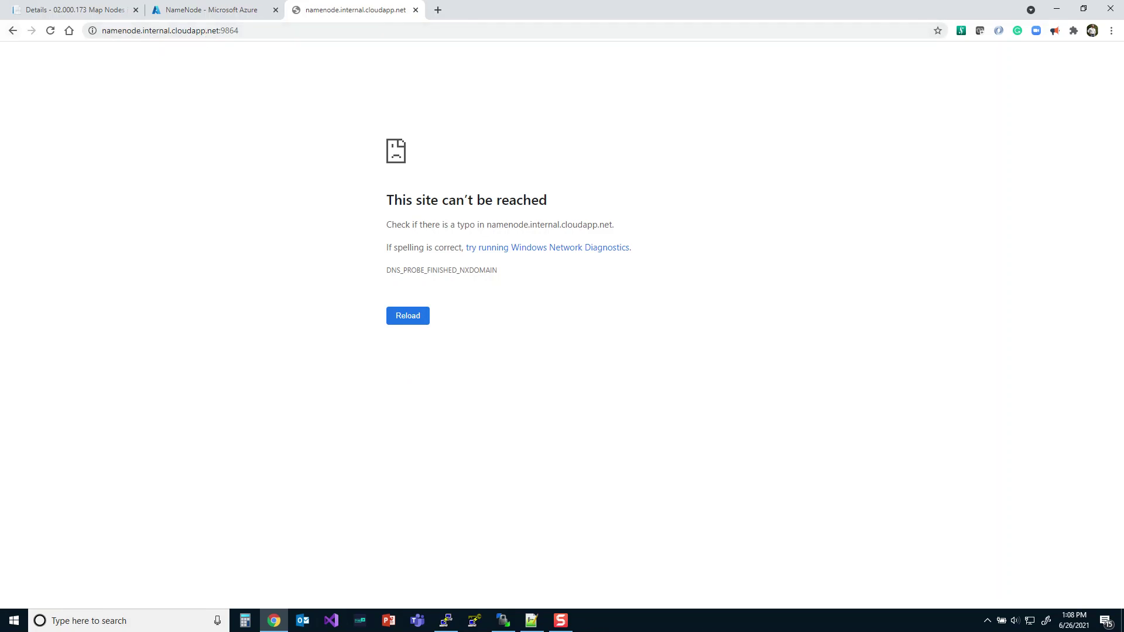
# Return from the 'This site can't be reached' error to the Hadoop Datanodes page.
pyautogui.click(12, 31)
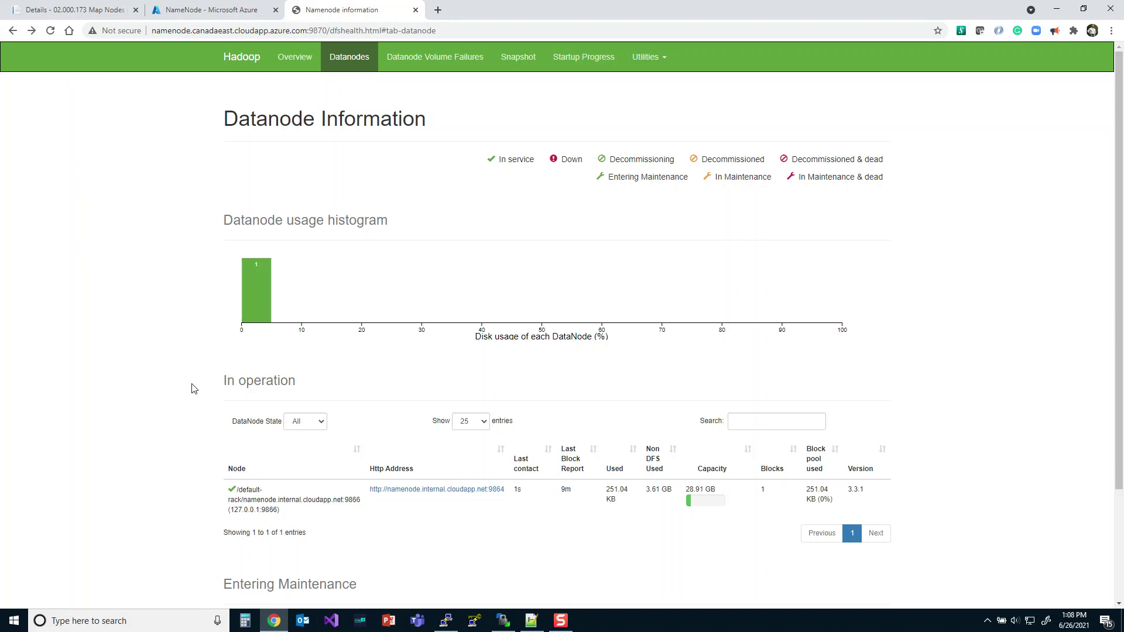
pyautogui.click(221, 13)
# Copy the NameNode VM's public IP 52.235.38.216 in Azure and paste it into a new tab.
pyautogui.click(881, 200)
pyautogui.click(1103, 96)
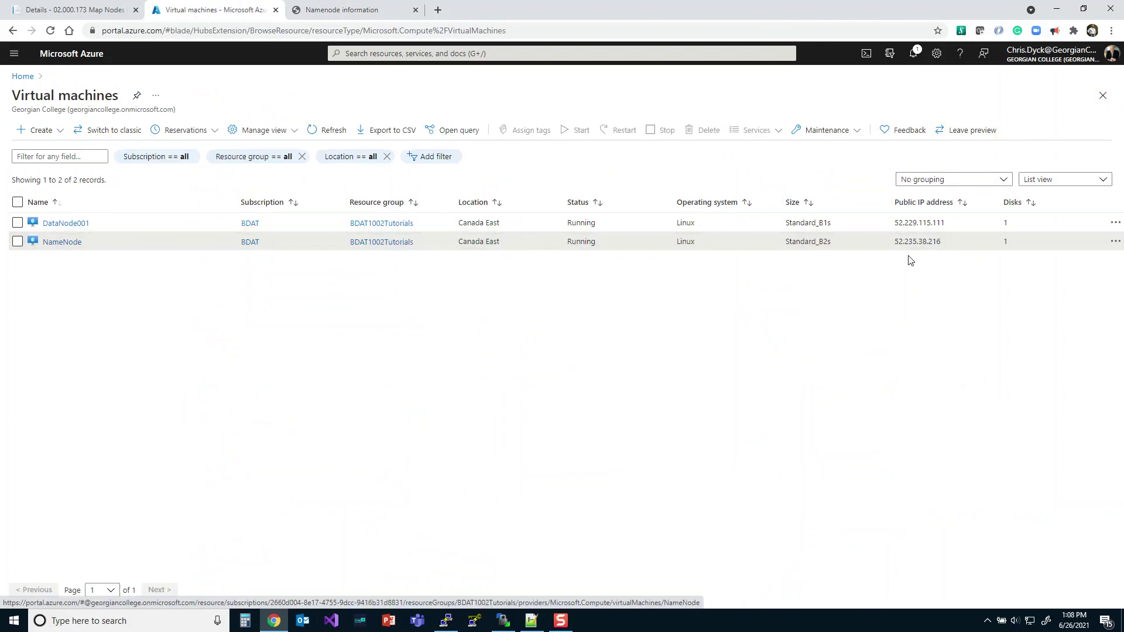
pyautogui.click(62, 242)
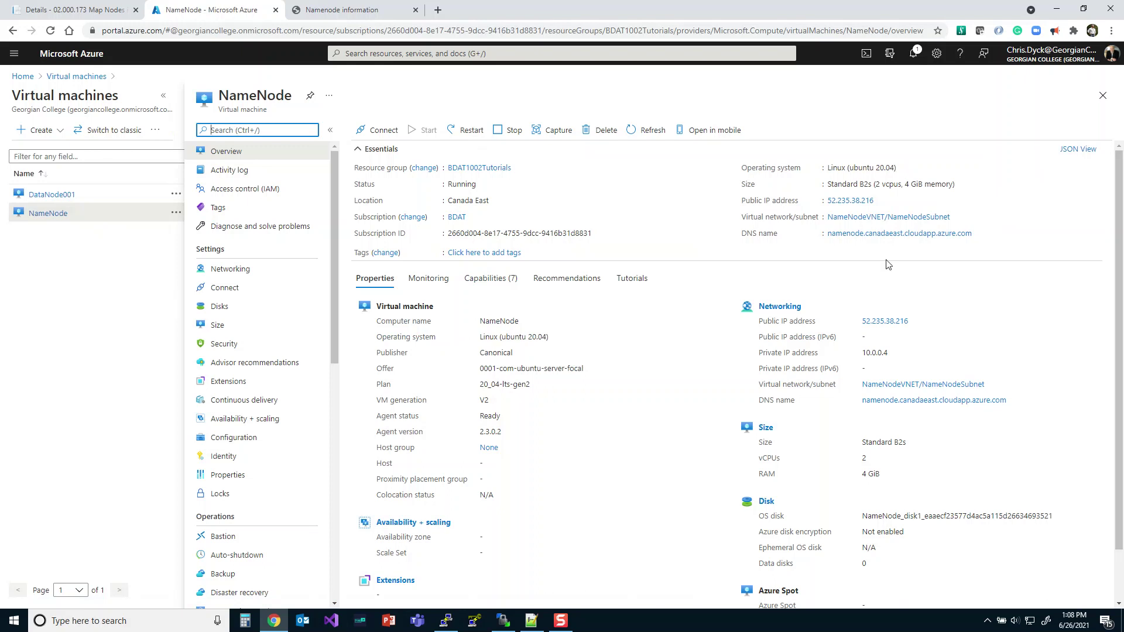
pyautogui.click(882, 202)
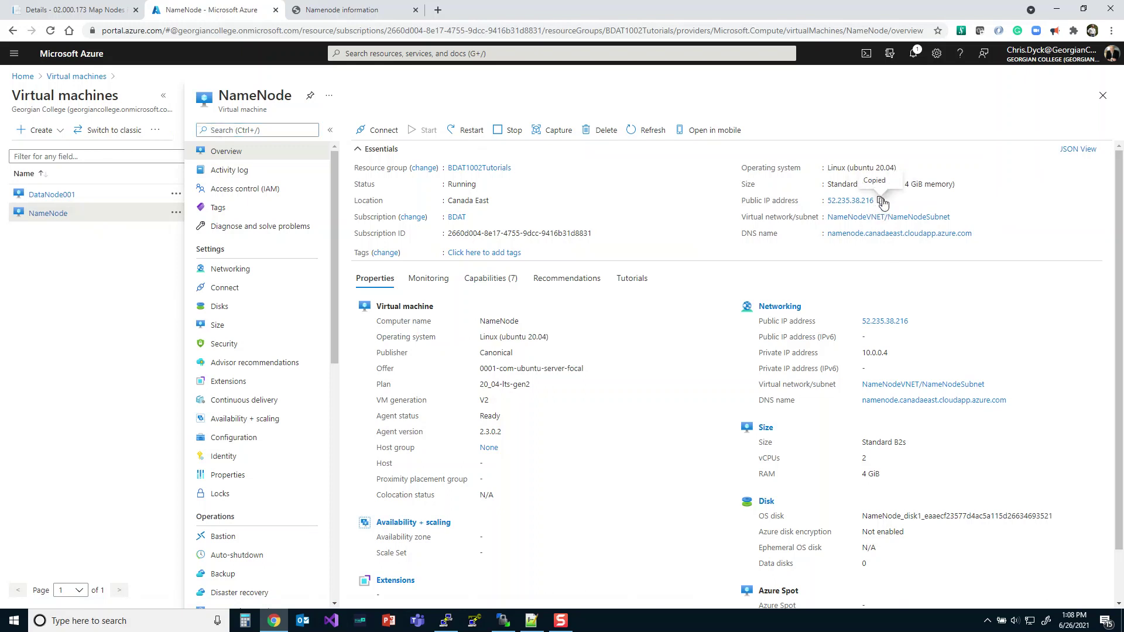
pyautogui.click(436, 11)
pyautogui.hotkey('ctrl', 'v')
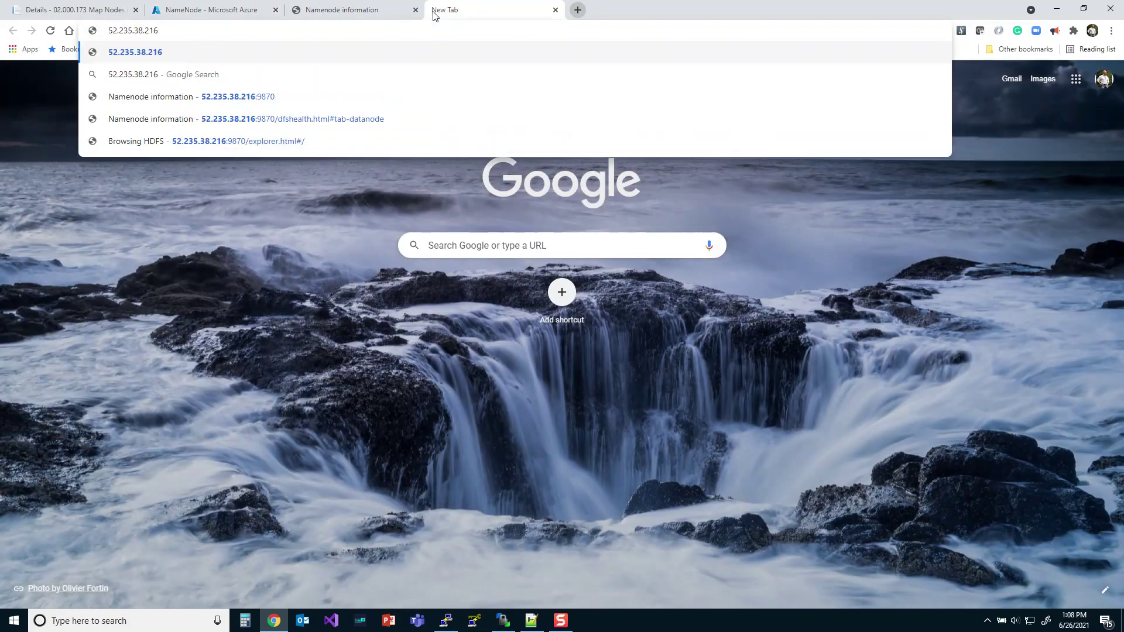
# Load the NameNode overview at 52.235.38.216:9870 and compare it with the original Datanodes tab.
pyautogui.click(233, 98)
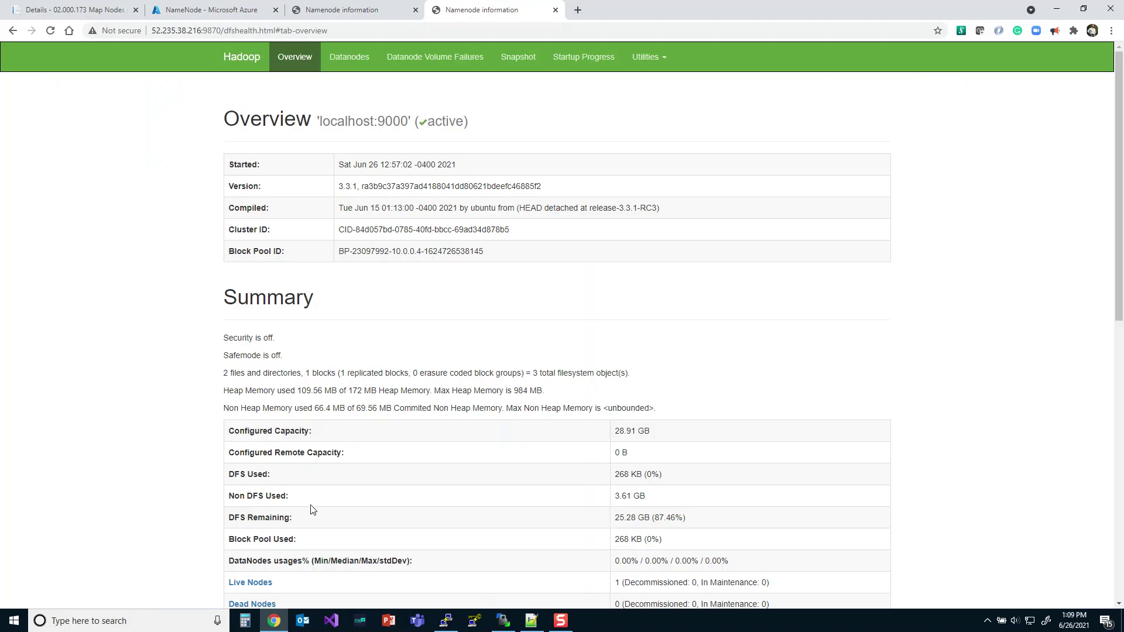
pyautogui.click(201, 30)
pyautogui.click(200, 30)
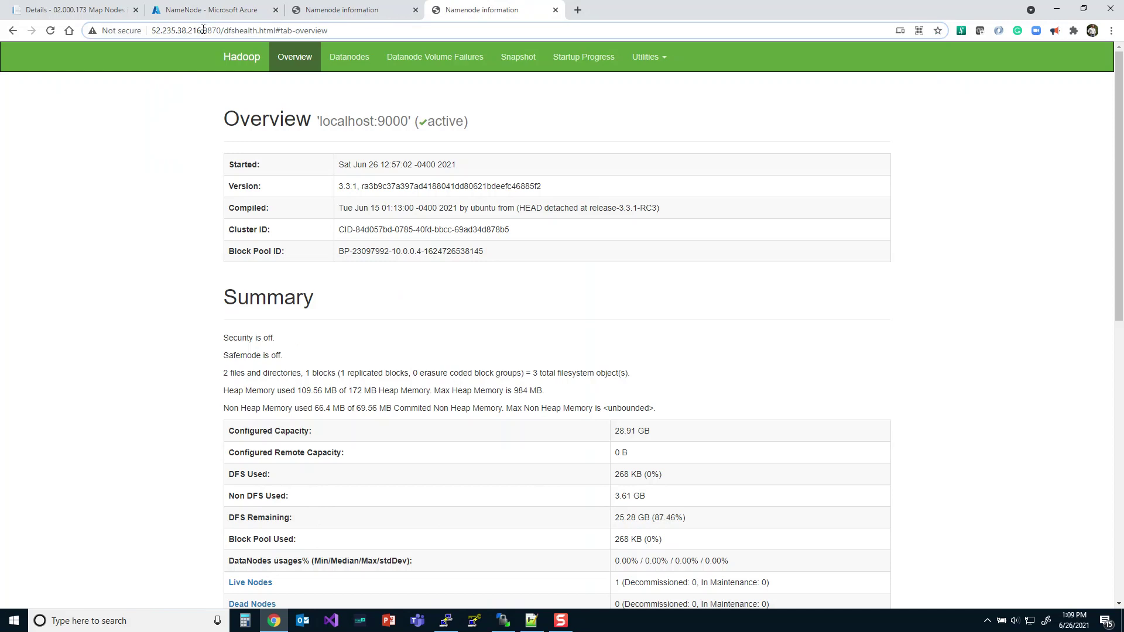
pyautogui.moveTo(200, 30); pyautogui.dragTo(117, 30)
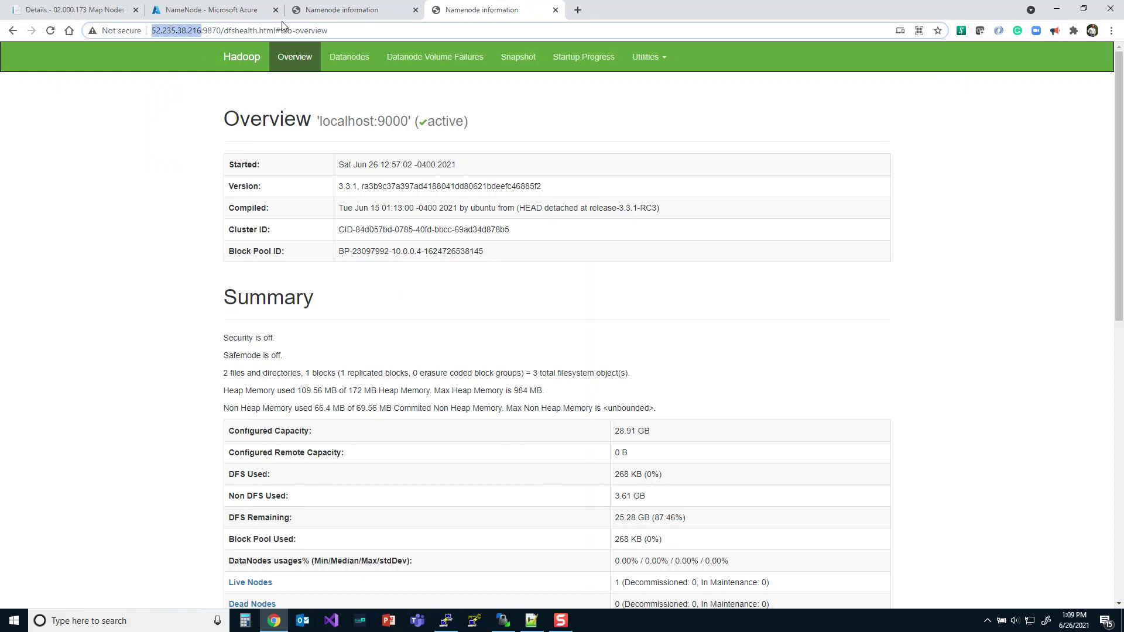
pyautogui.click(329, 13)
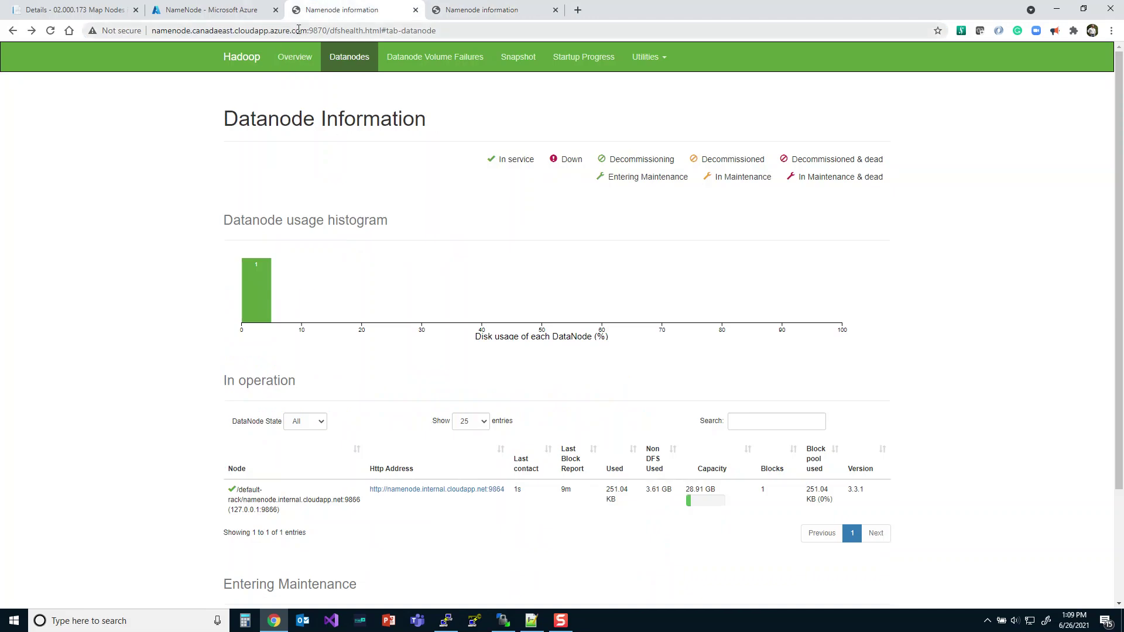
pyautogui.click(448, 21)
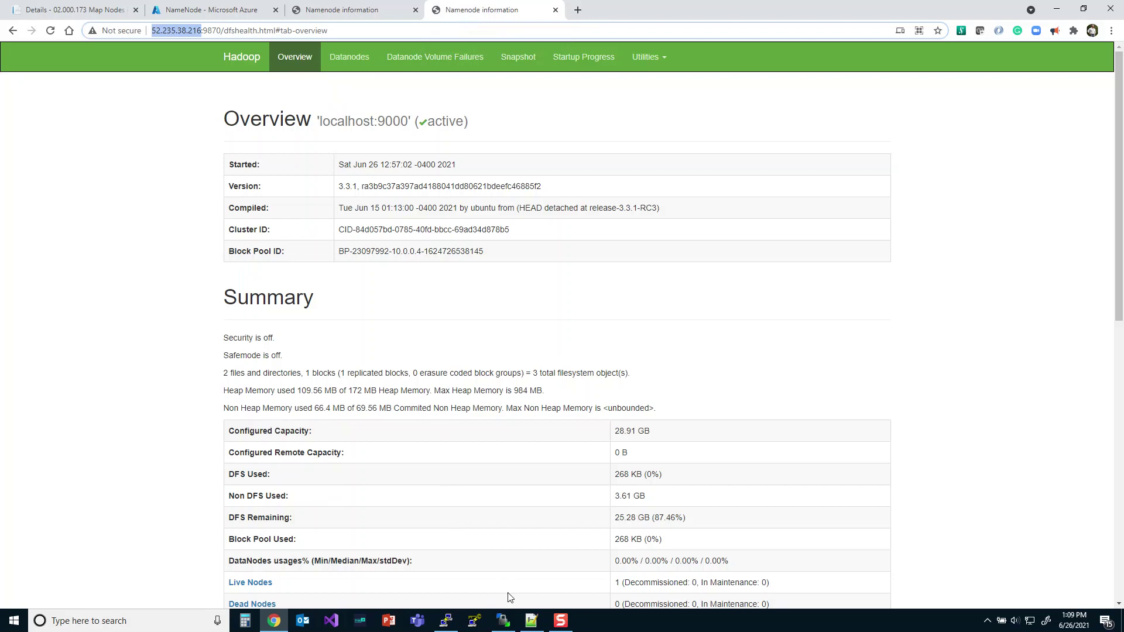
# Search Windows for 'note' and run Notepad++ as administrator from its right-click menu.
pyautogui.click(80, 623)
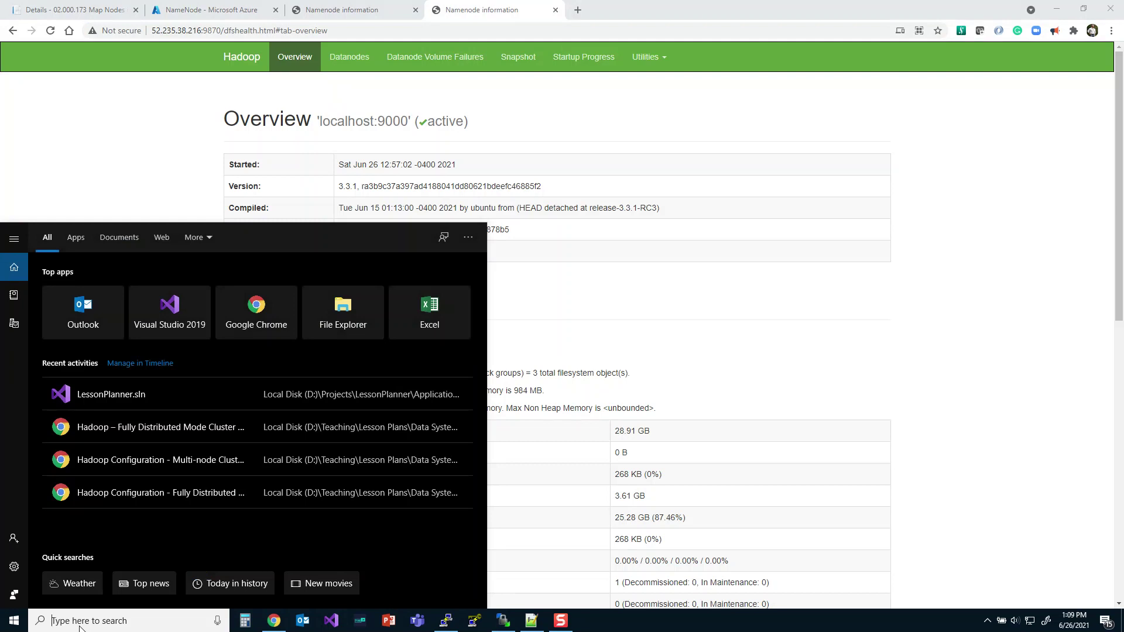
pyautogui.write('note')
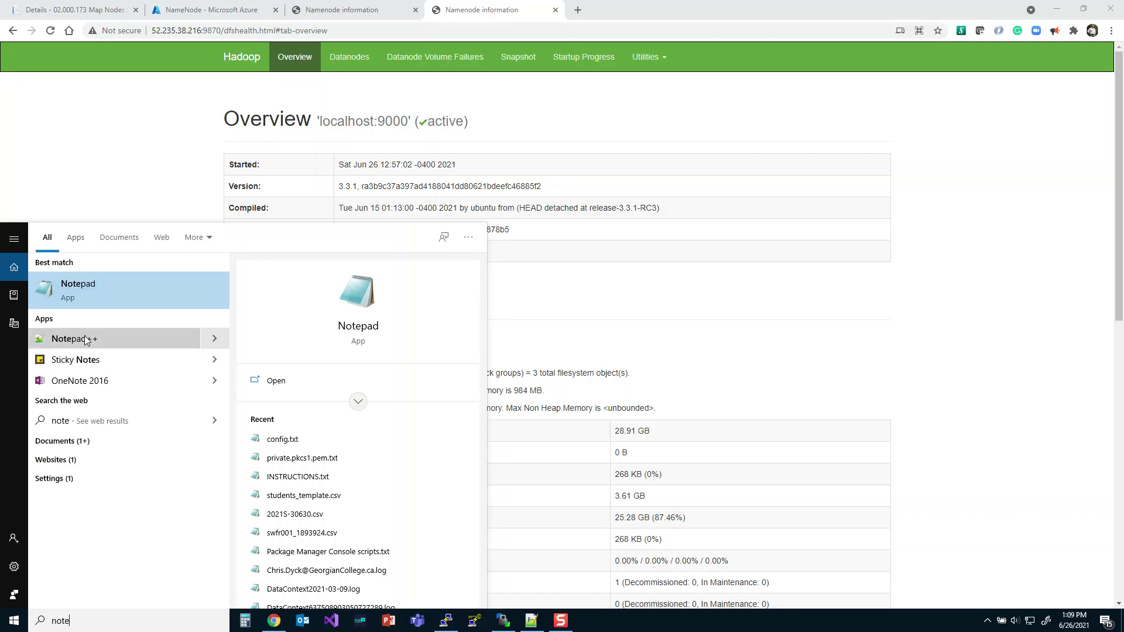
pyautogui.rightClick(85, 340)
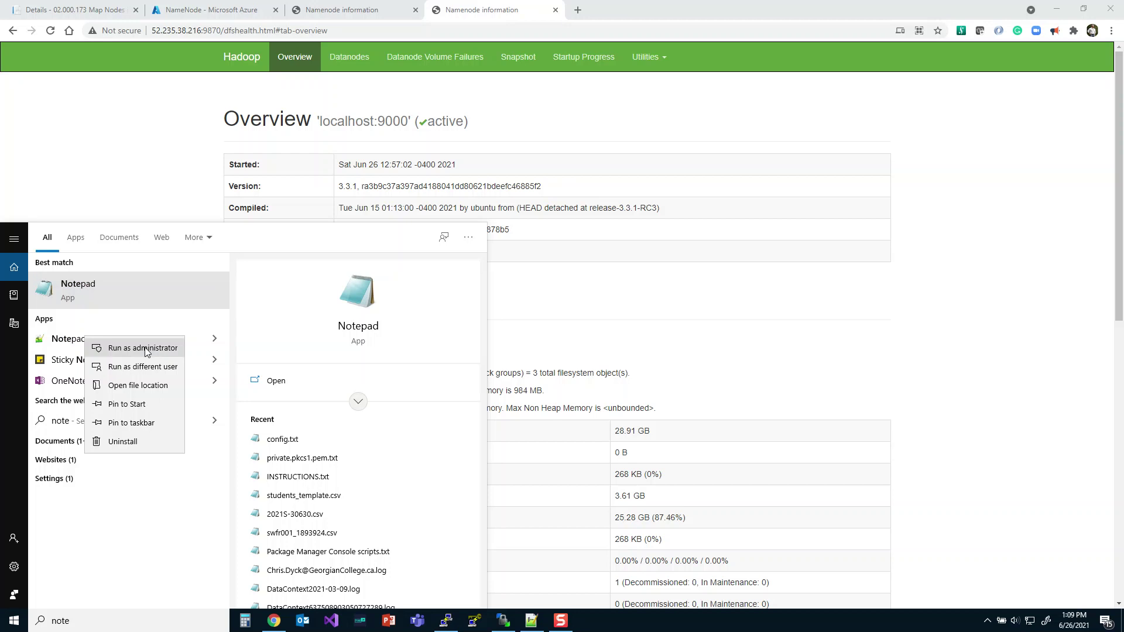
pyautogui.click(124, 348)
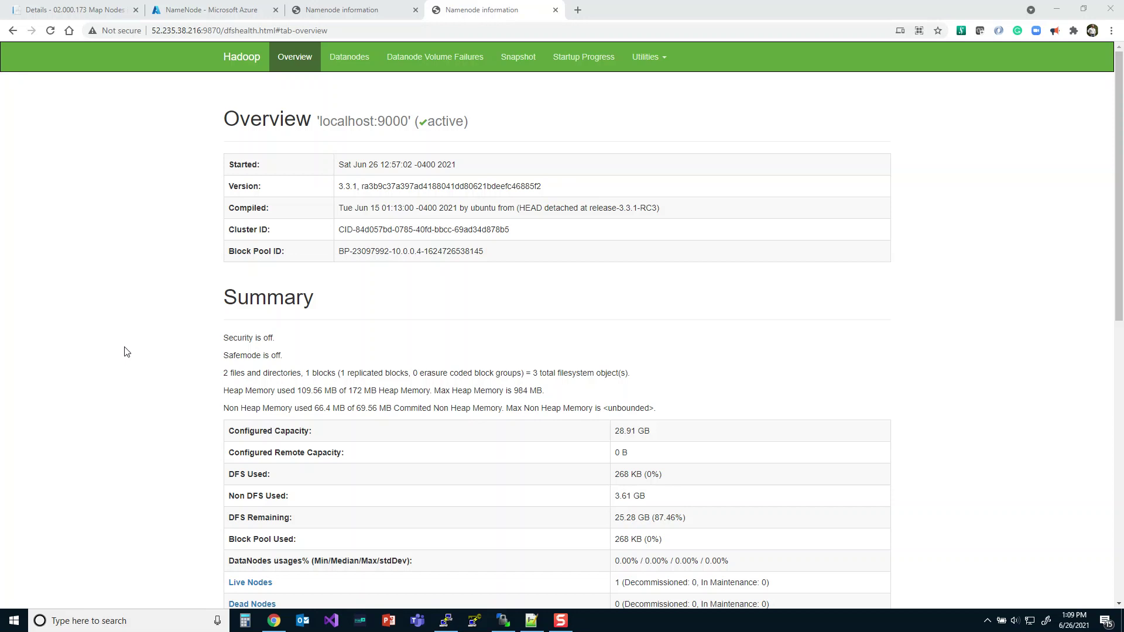
# In the hosts file, inspect the sample rhino.acme.com entry and place the cursor on empty line 23.
pyautogui.hotkey('alt', 'Tab')
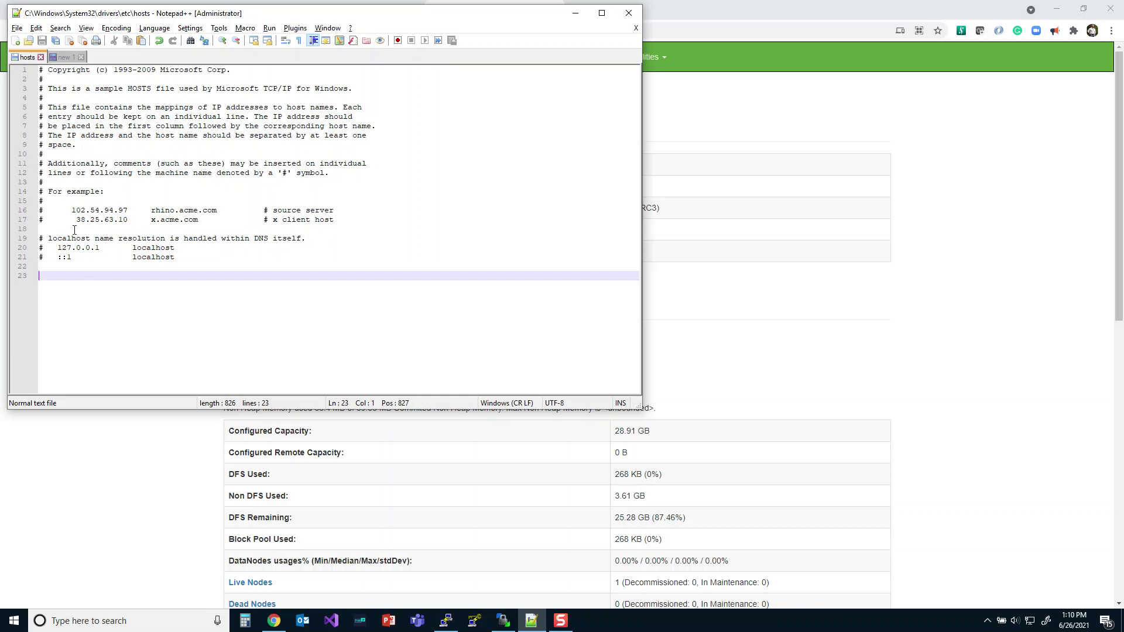
pyautogui.moveTo(72, 209); pyautogui.dragTo(131, 209)
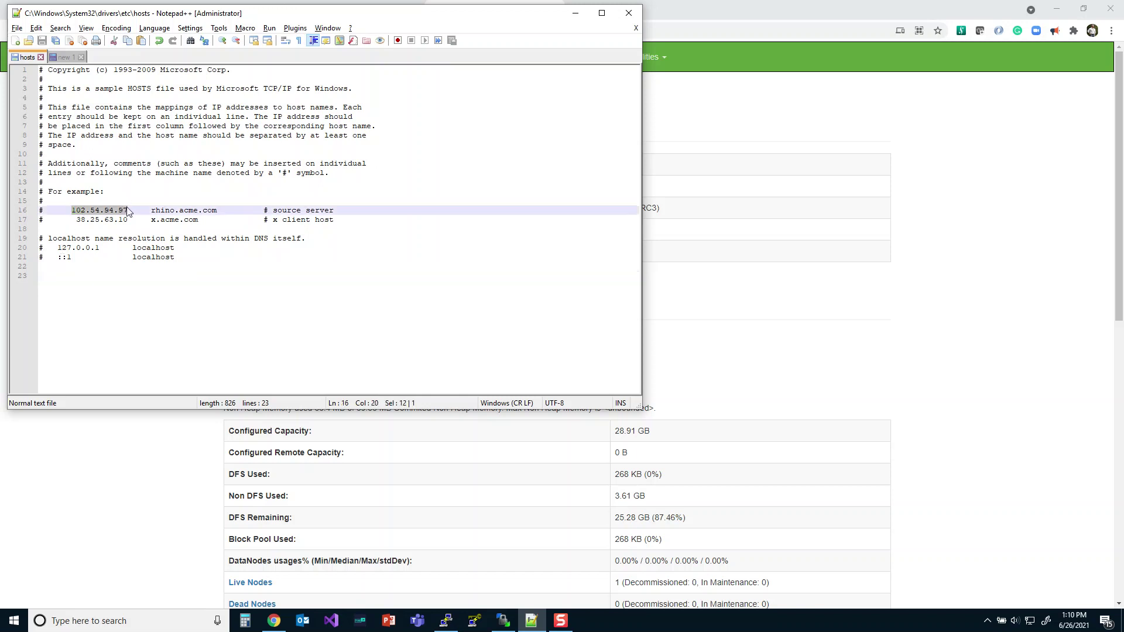
pyautogui.moveTo(152, 209); pyautogui.dragTo(218, 209)
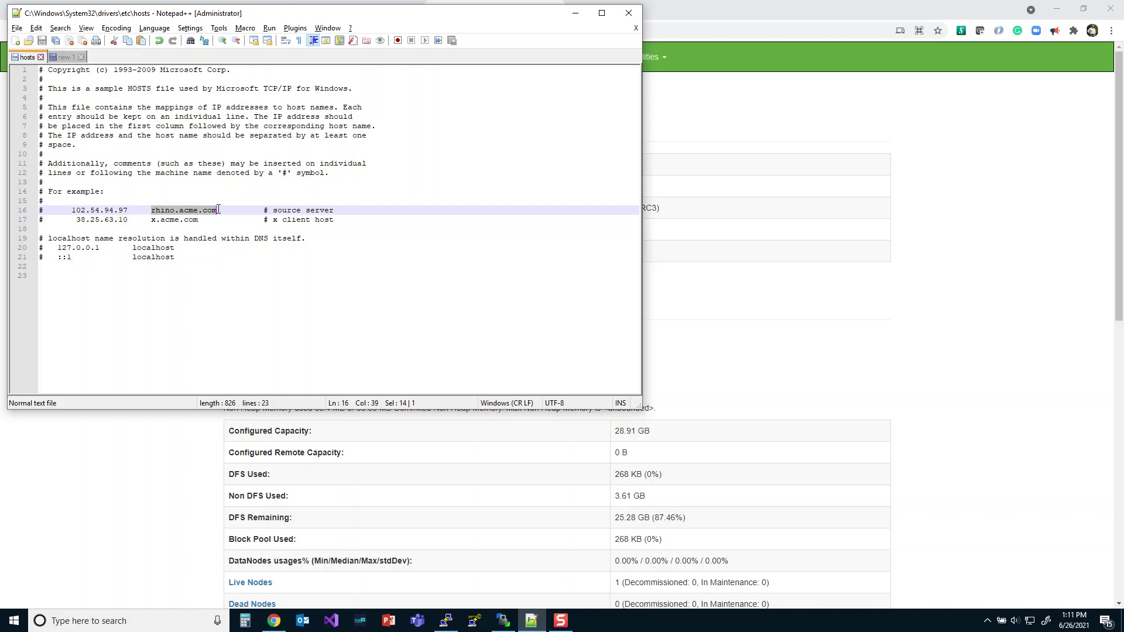
pyautogui.click(47, 300)
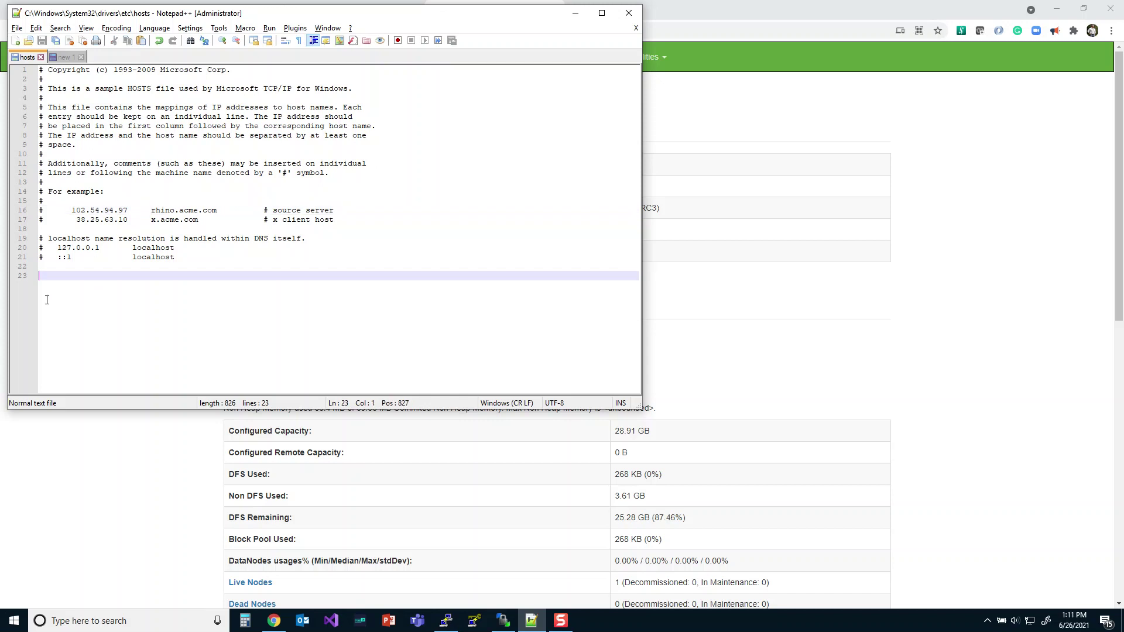
# Copy the datanode host name namenode.internal.cloudapp.net from the Datanodes tab onto hosts line 23.
pyautogui.click(113, 499)
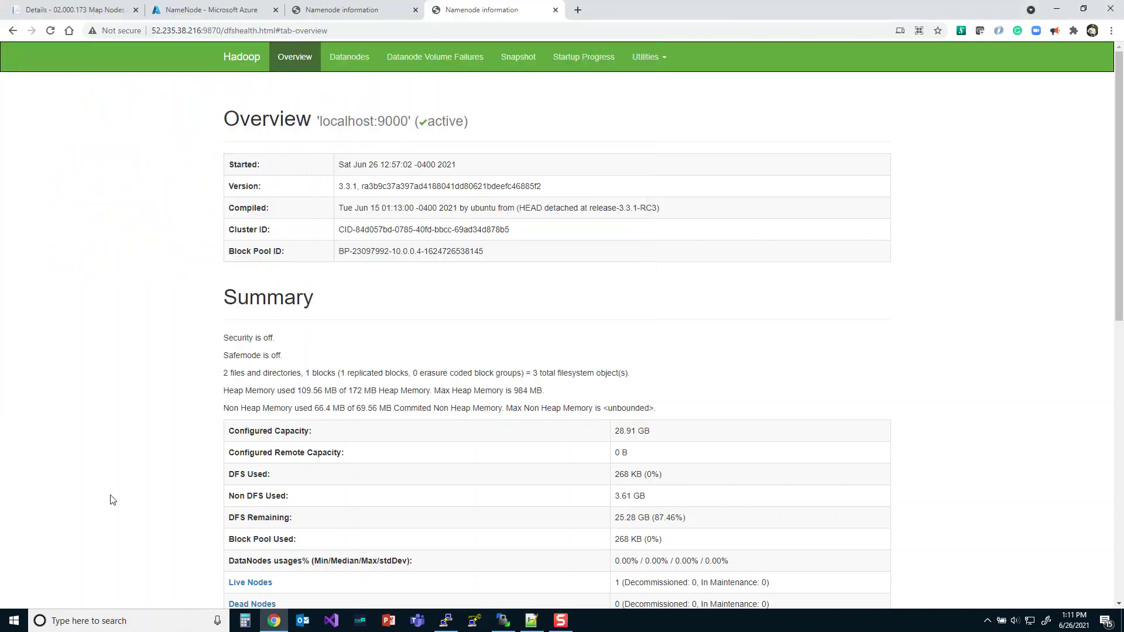
pyautogui.click(346, 63)
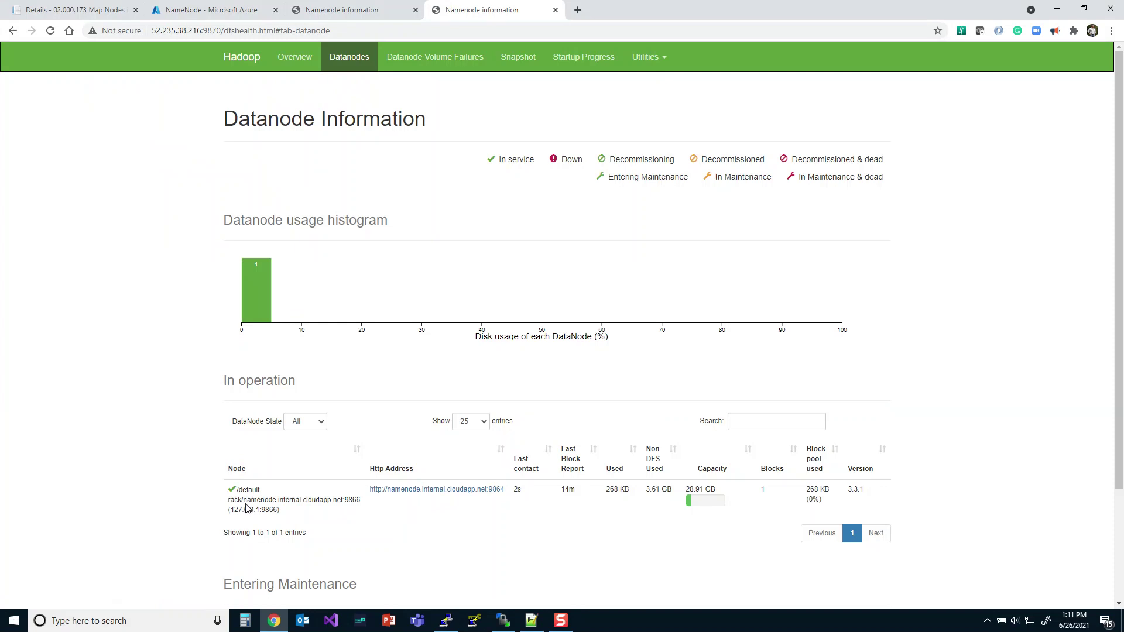
pyautogui.moveTo(245, 500); pyautogui.dragTo(343, 498)
pyautogui.hotkey('ctrl', 'c')
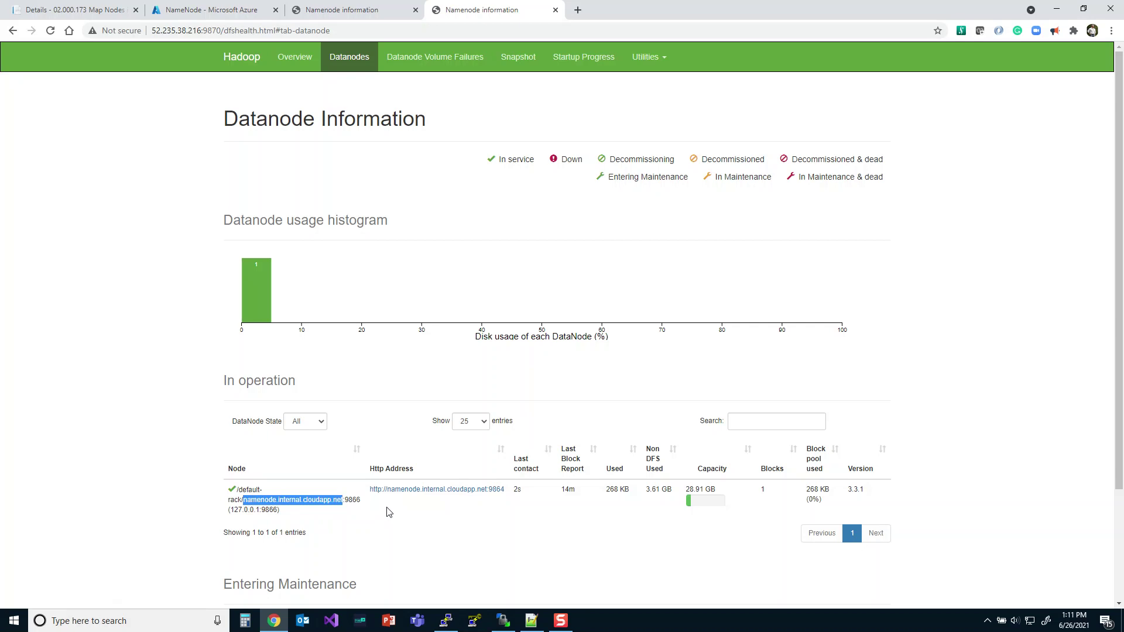
pyautogui.hotkey('alt', 'Tab')
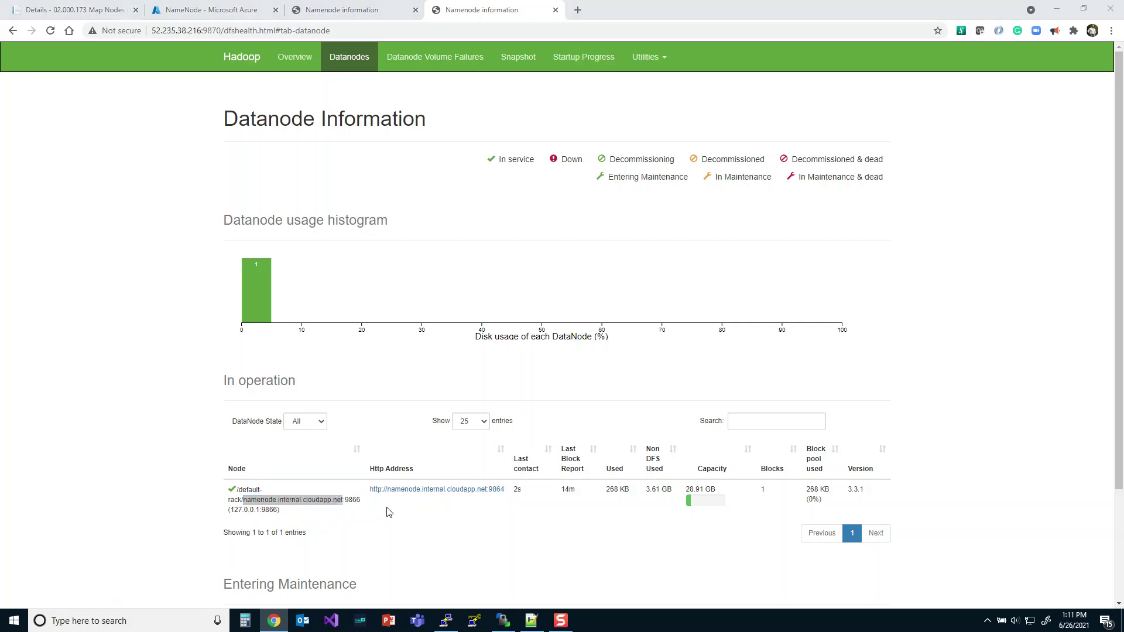
pyautogui.hotkey('ctrl', 'v')
pyautogui.press('Home')
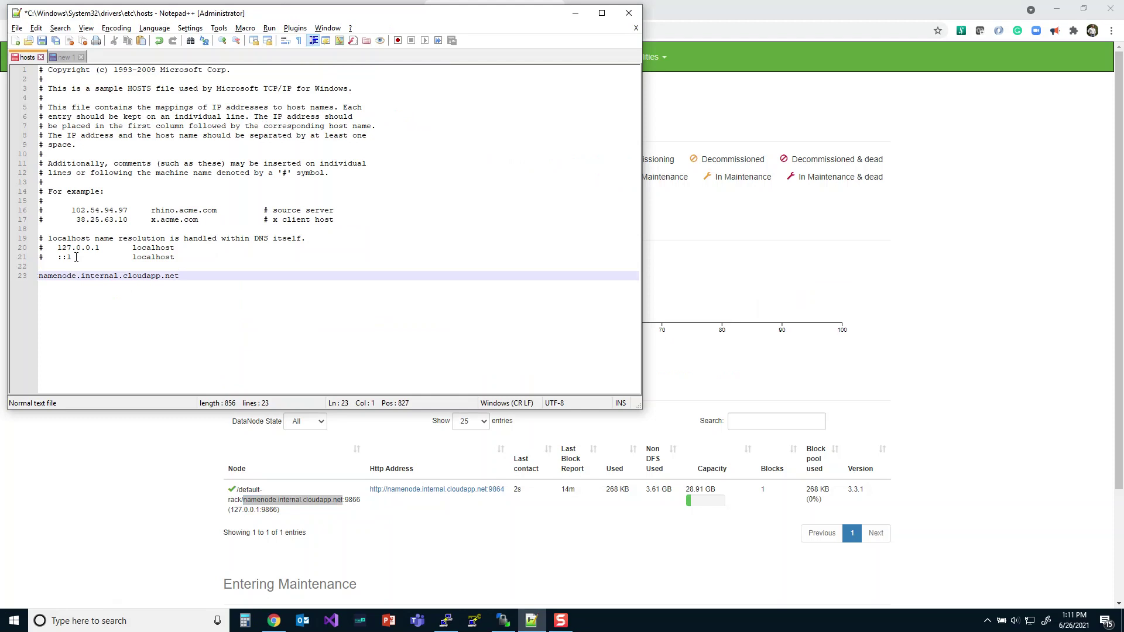
pyautogui.click(707, 13)
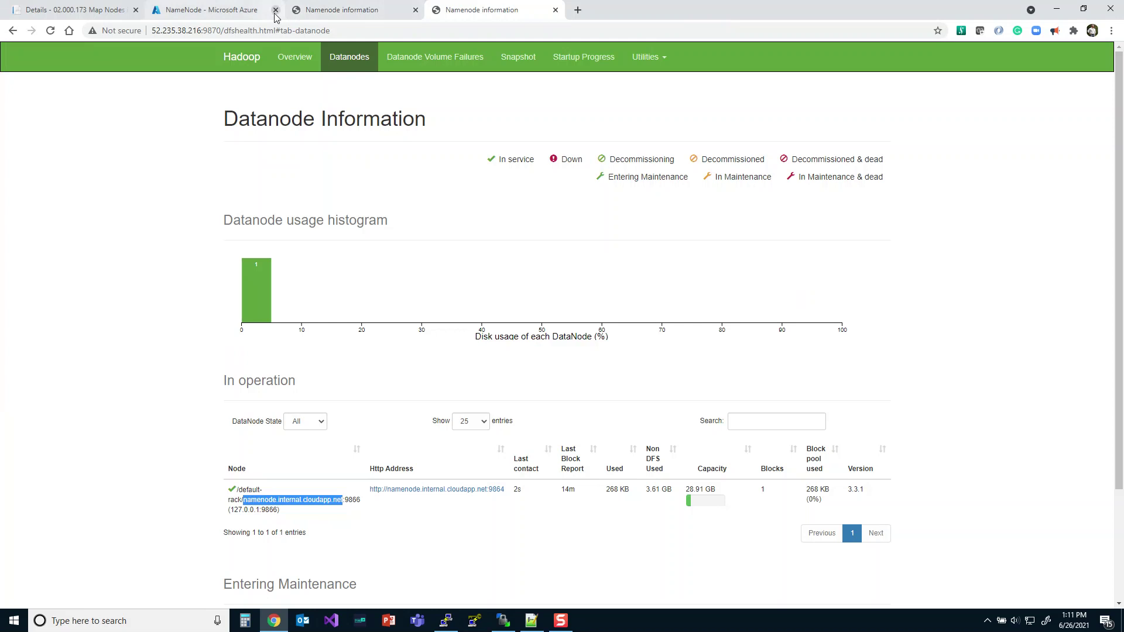
# Insert the Azure public IP 52.235.38.216 and a tab before the host name, then save hosts.
pyautogui.click(215, 15)
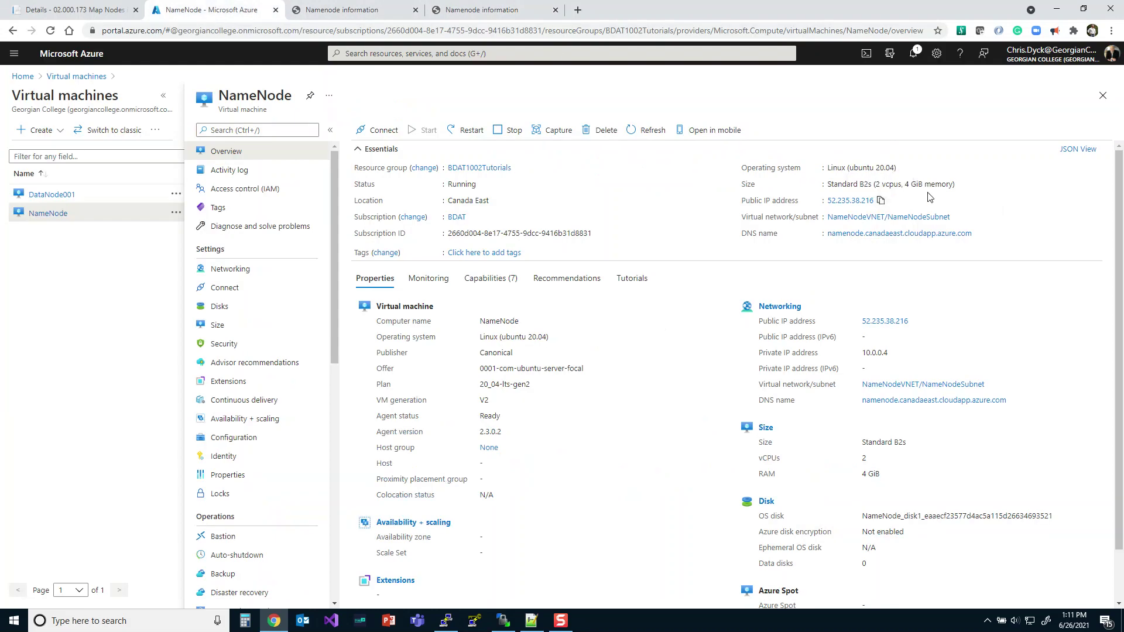
pyautogui.click(881, 202)
pyautogui.hotkey('alt', 'Tab')
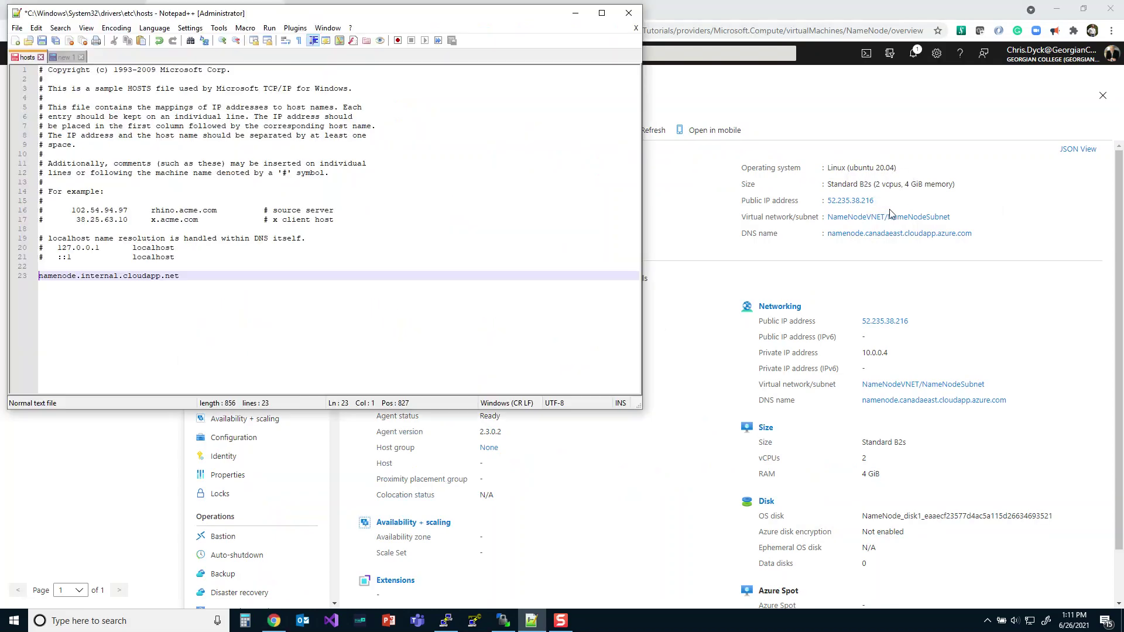
pyautogui.hotkey('ctrl', 'v')
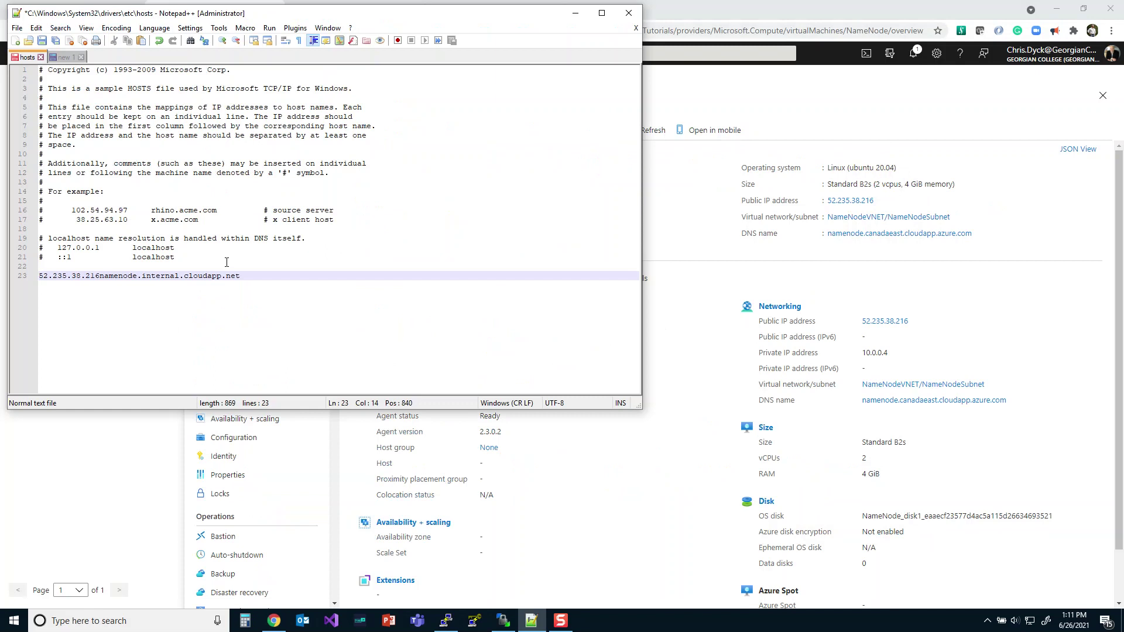
pyautogui.press('Tab')
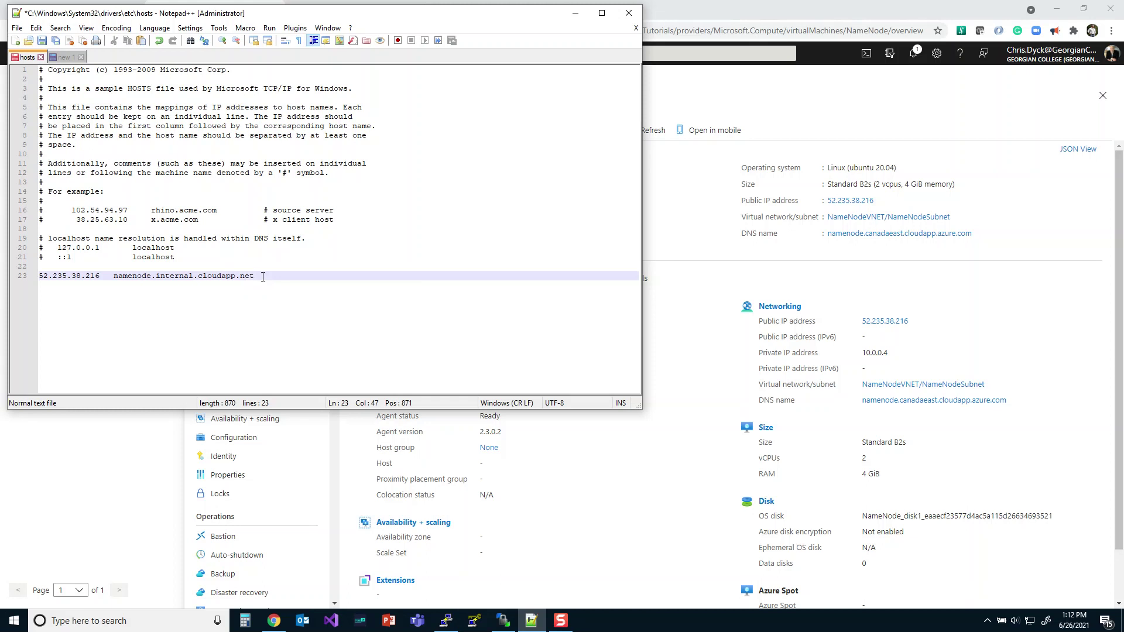
pyautogui.hotkey('ctrl', 's')
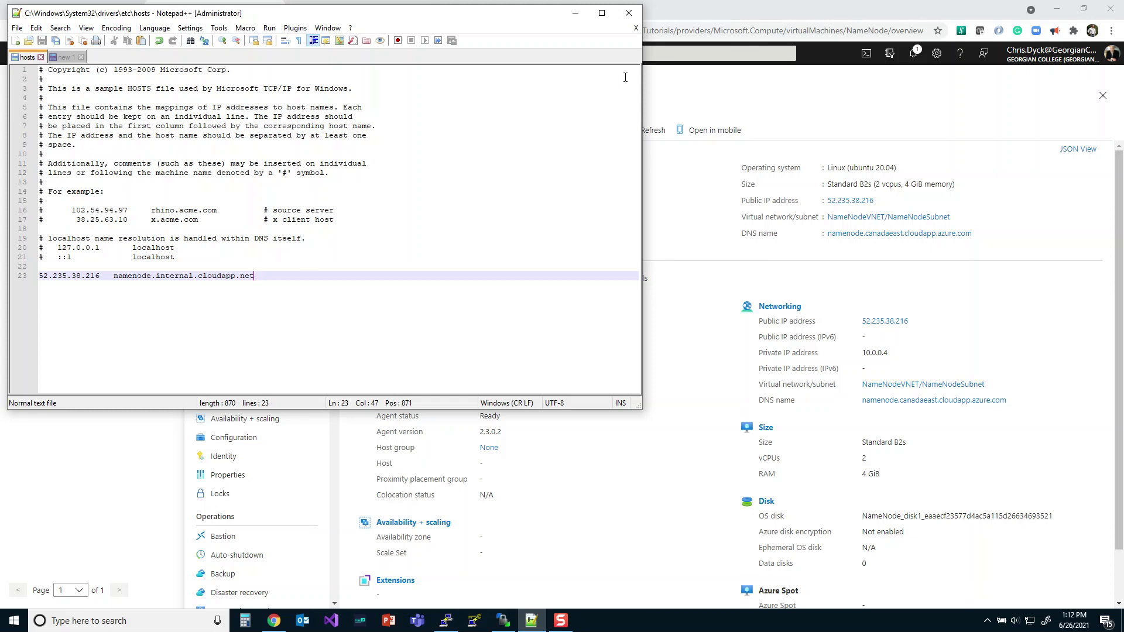
# Open the datanode link namenode.internal.cloudapp.net:9864 from the Datanodes tab, which now loads.
pyautogui.click(881, 200)
pyautogui.click(321, 10)
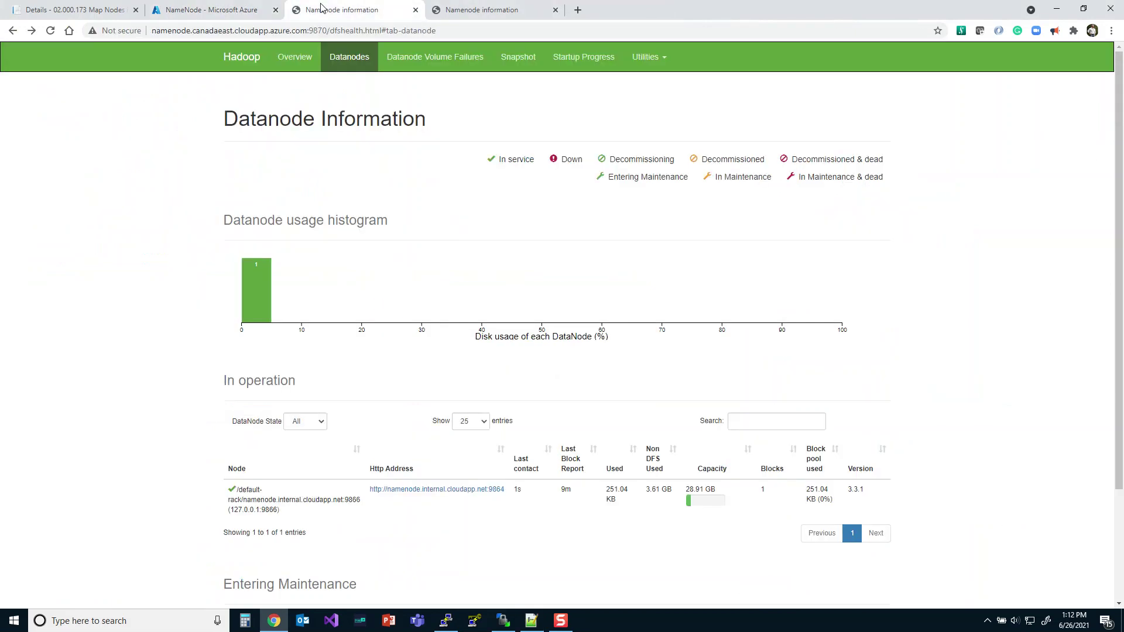
pyautogui.click(418, 491)
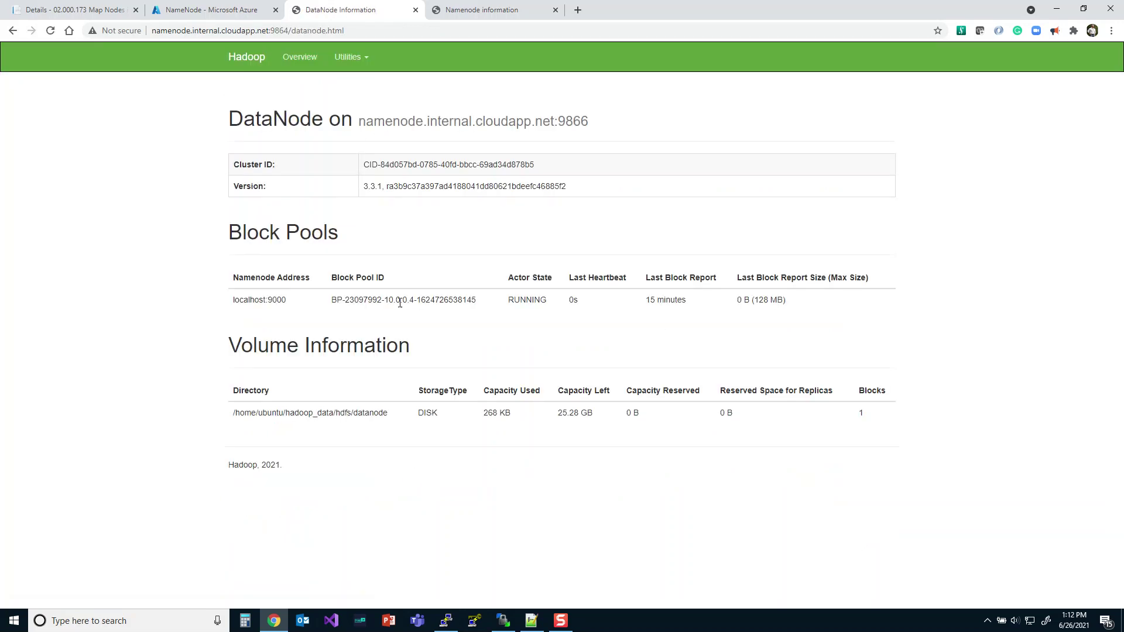
# Select the host name namenode.internal.cloudapp.net in the DataNode page's address bar.
pyautogui.click(271, 33)
pyautogui.click(270, 30)
pyautogui.tripleClick(270, 30)
pyautogui.click(270, 31)
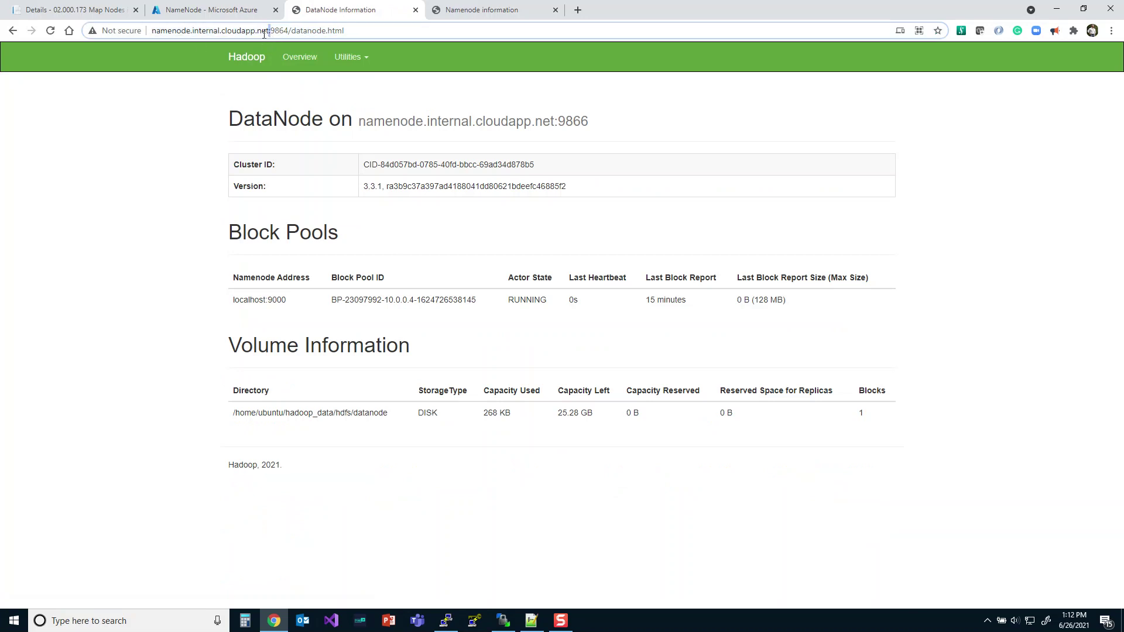
pyautogui.click(151, 32)
pyautogui.moveTo(153, 30); pyautogui.dragTo(271, 29)
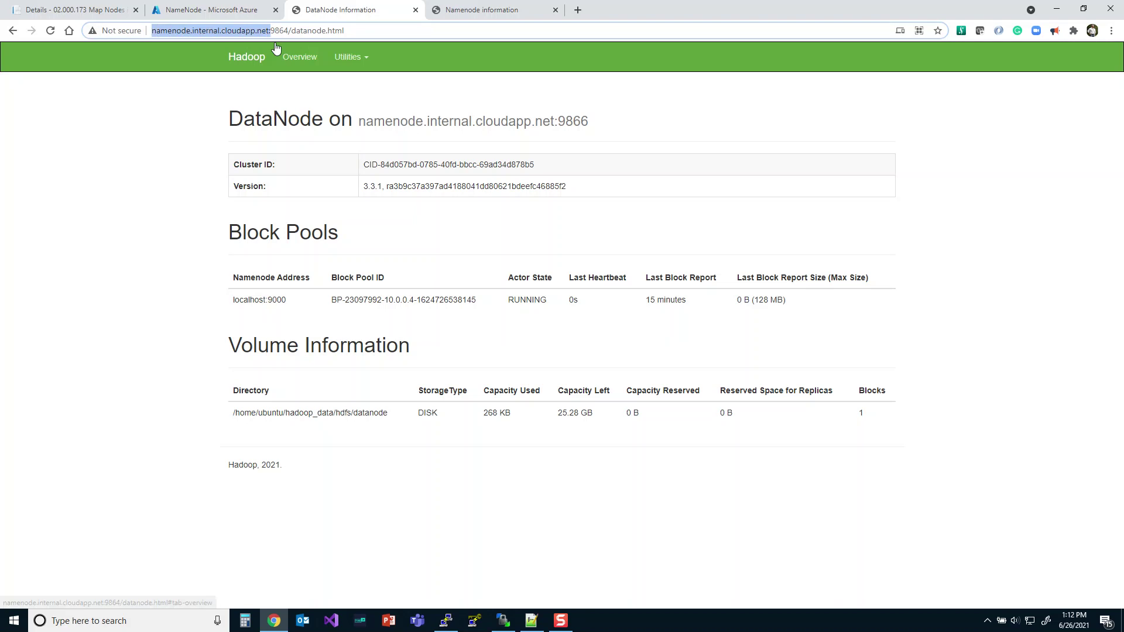